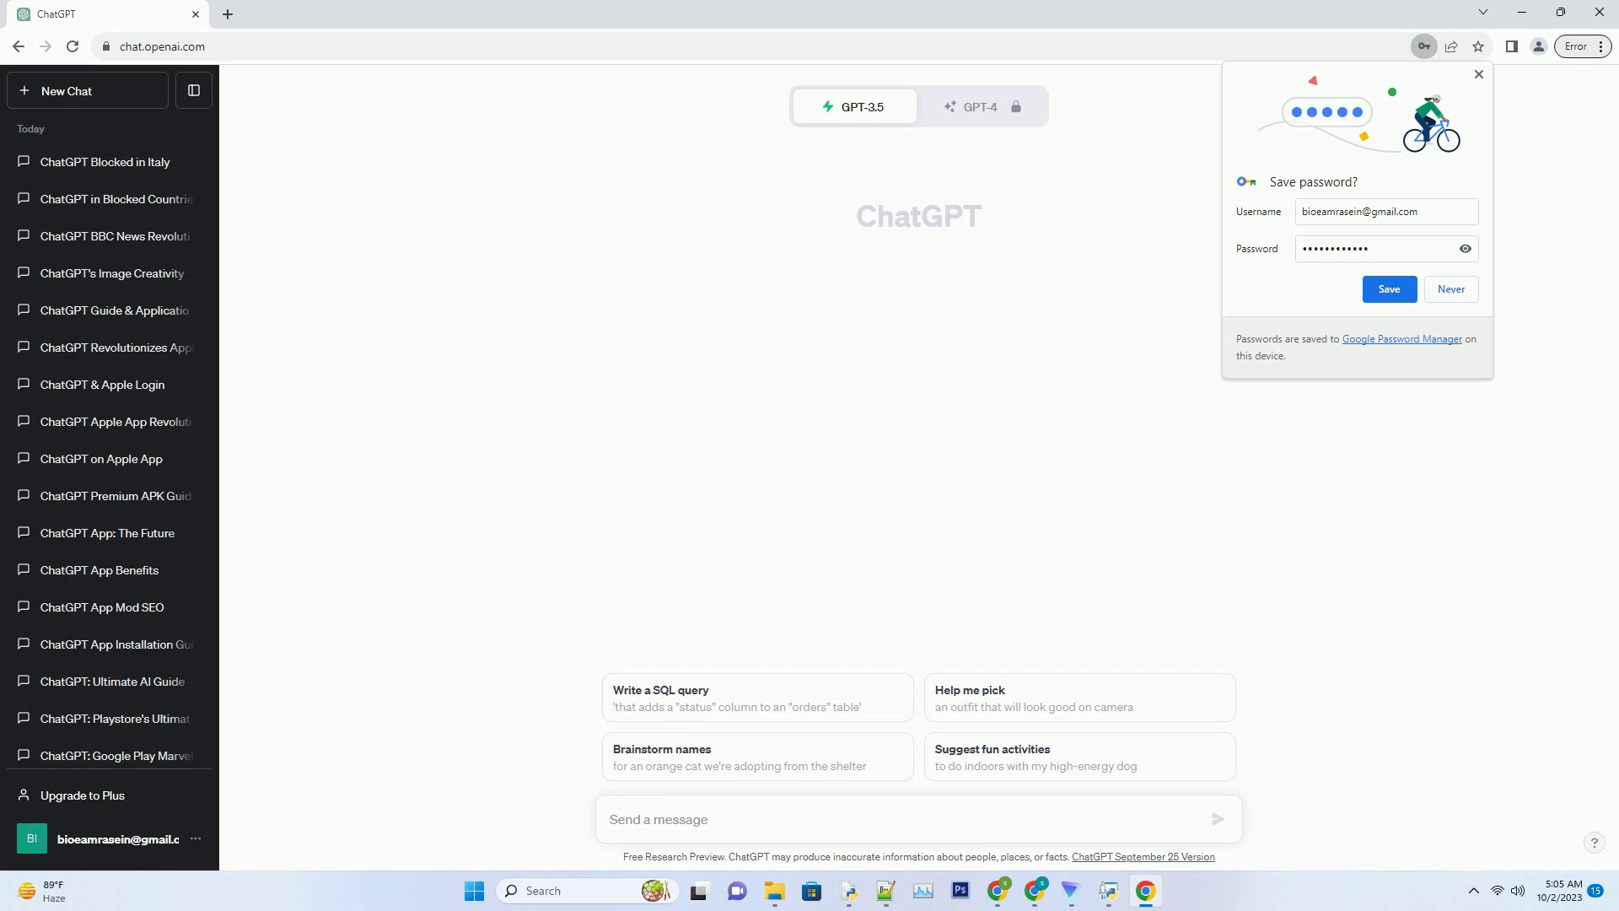
Ask ChatGPT for an SEO-friendly, active-voice blog post about a ChatGPT beginners' book PDF.
{"action": "type", "text": "Create a SEO friendly blog post about chatgpt book for beginners pdf Use active voice. Write over 2000 words. Add very creative title for each sub heading. Ensure there are a minimum of 7 subheading without mentioning subheading. Each sub heading should have a minimum of two par"}
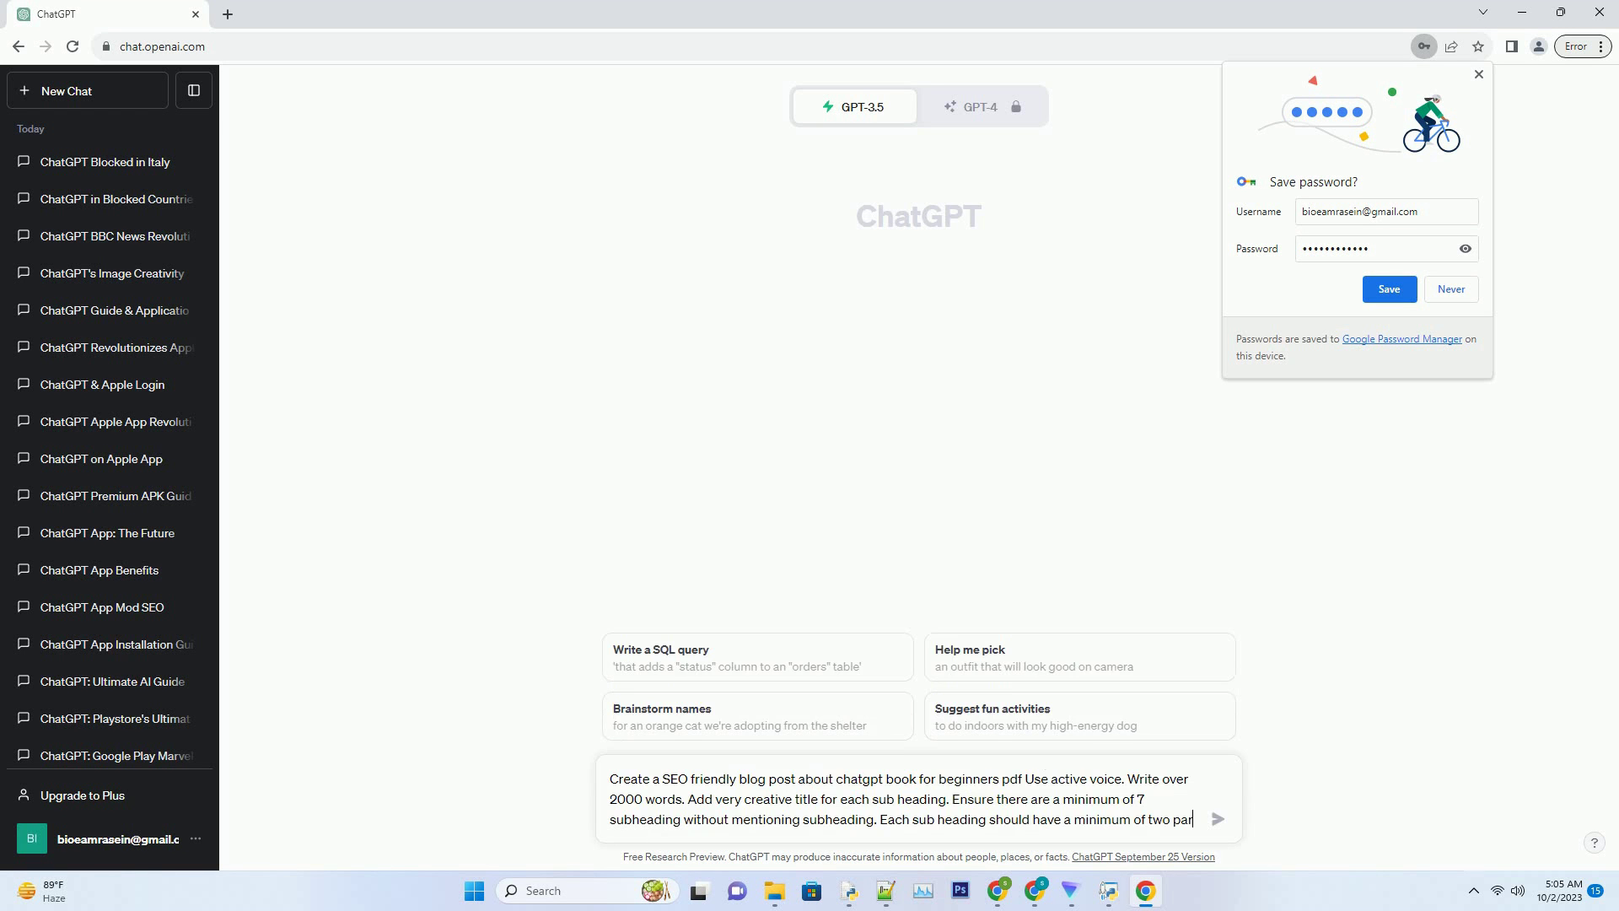
{"action": "type", "text": "agraphs. Atleast include 1 informative list and  chart if possible"}
{"action": "key", "text": "Return"}
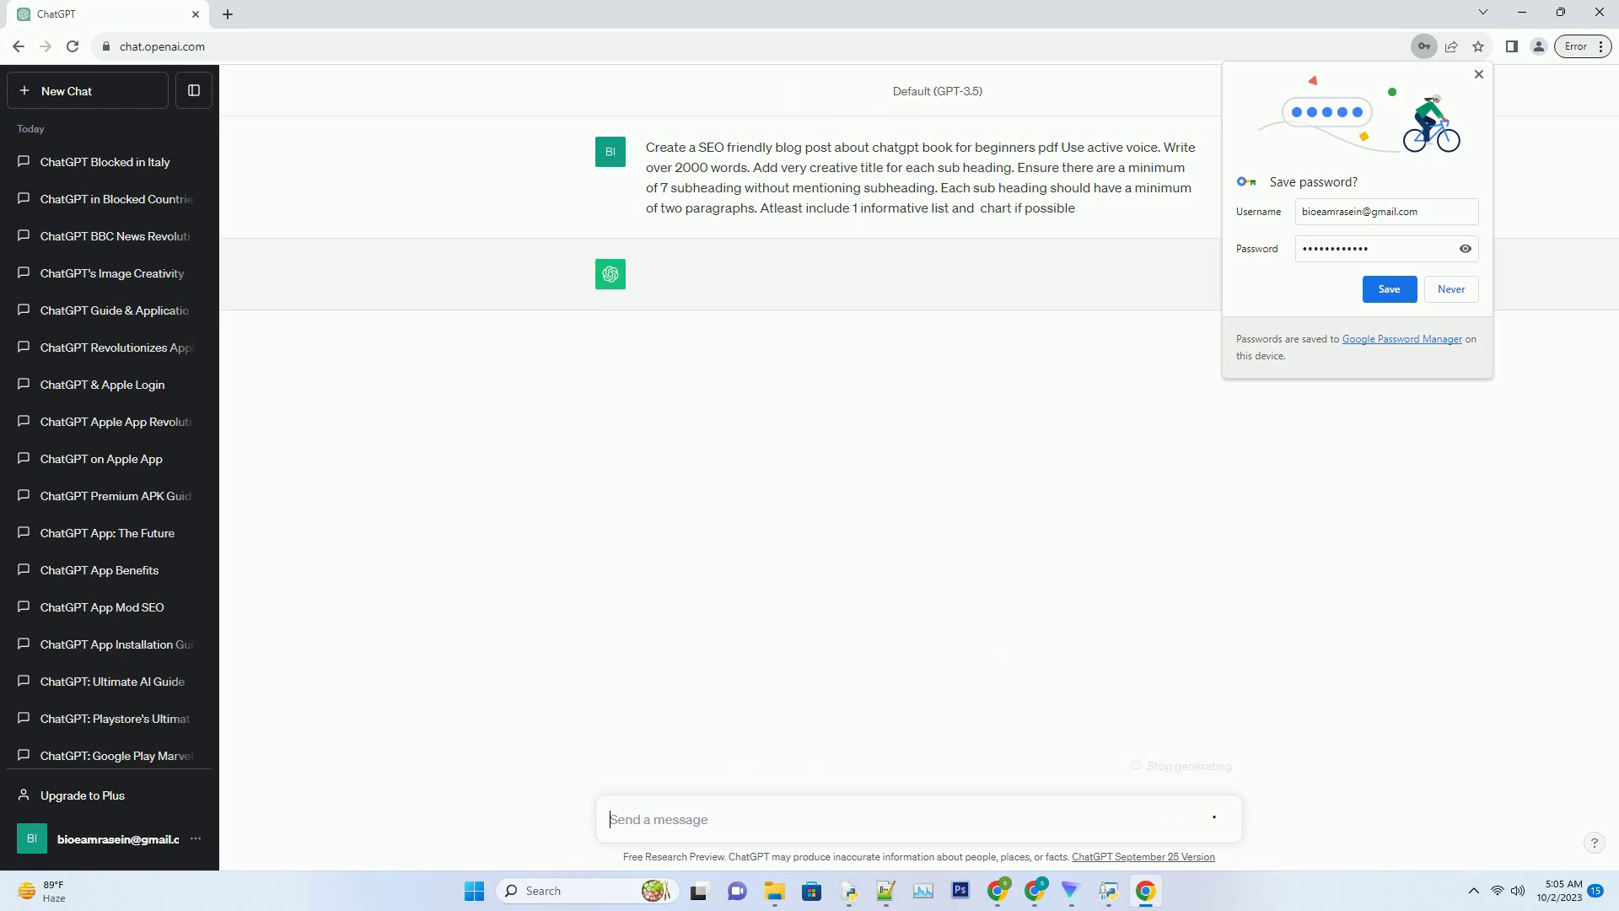